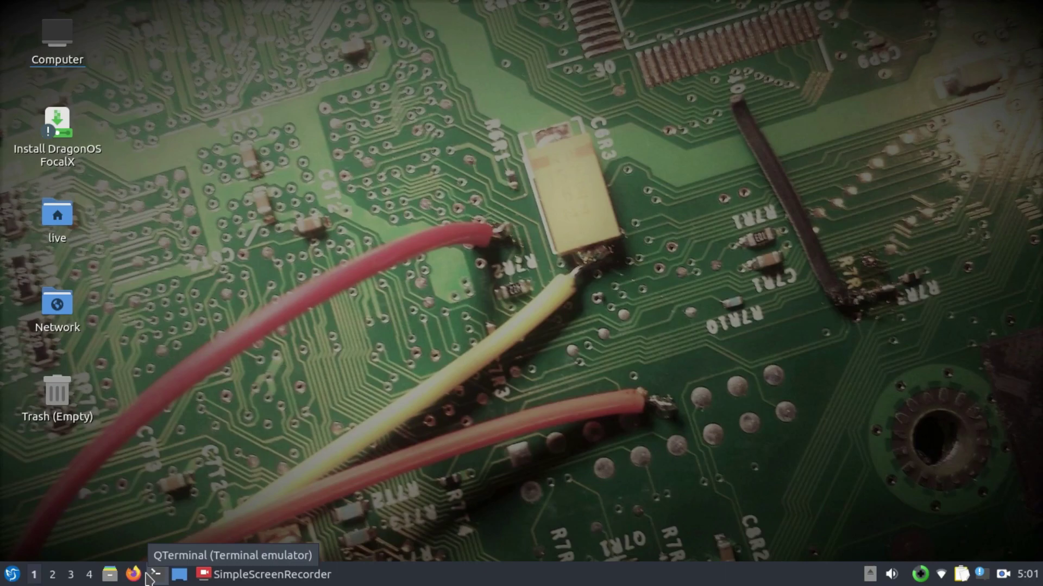
- Run lsb_release -a in a new QTerminal window to show DragonOS FocalX R32 on Ubuntu 22.04
click(148, 577)
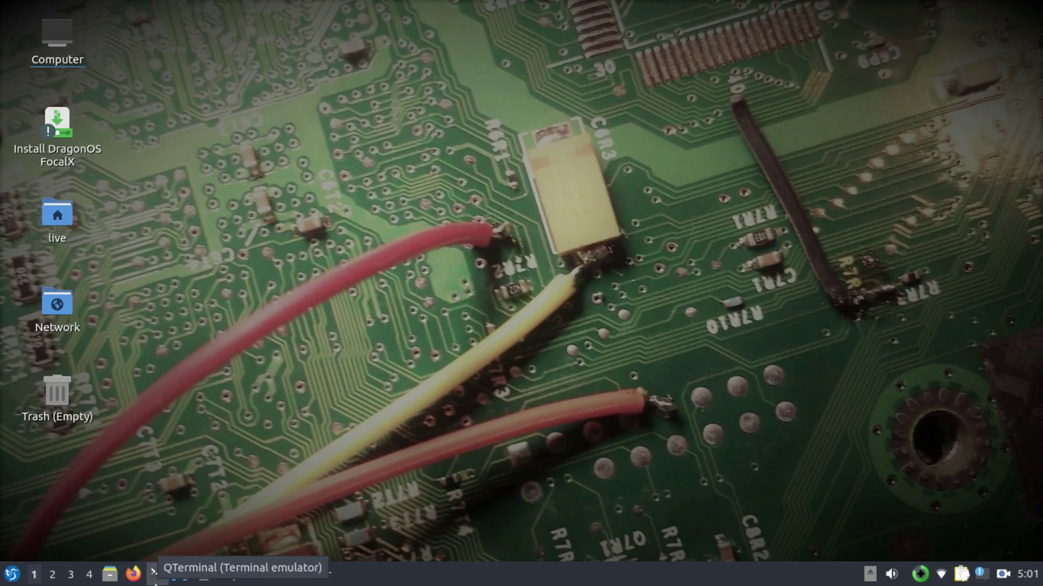
click(154, 575)
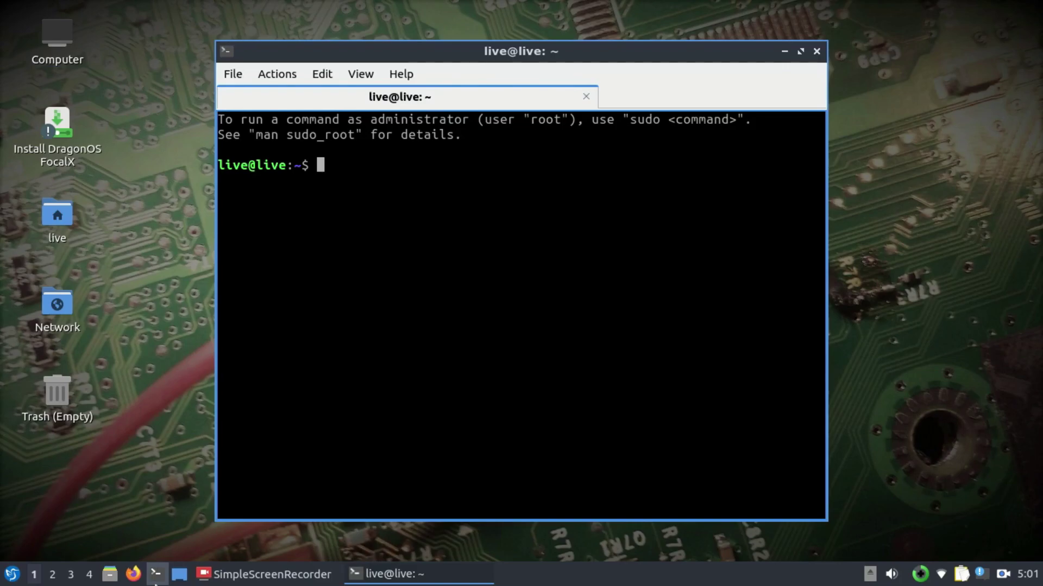
text(lsb)
text(_)
text(release)
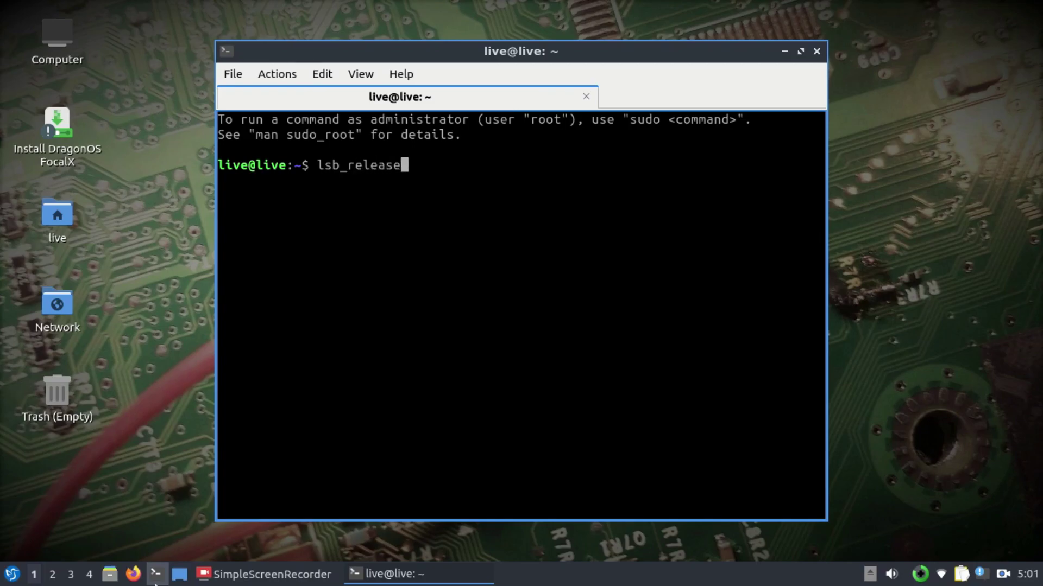
text( -a)
key(Return)
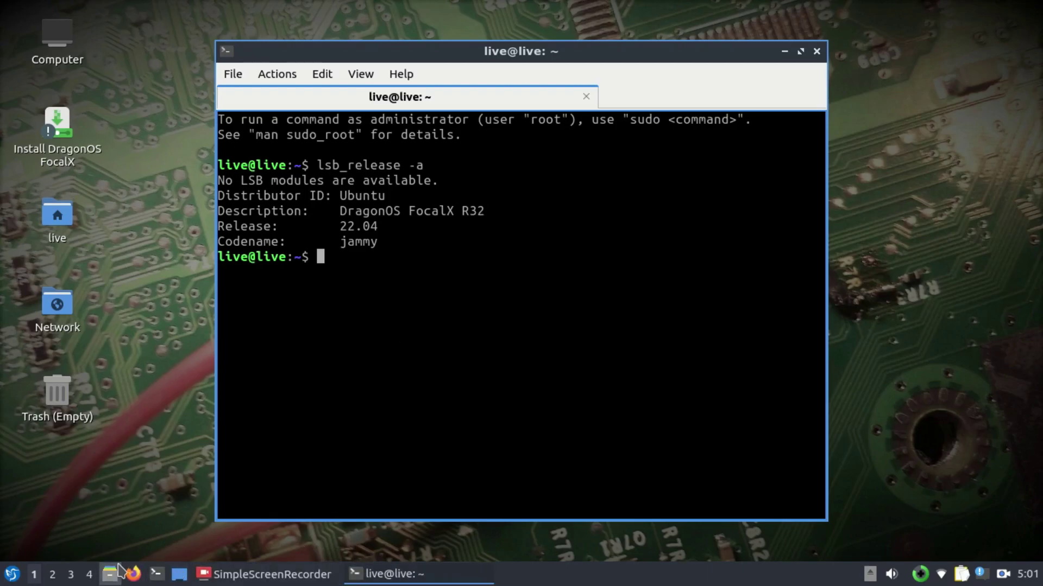
click(128, 581)
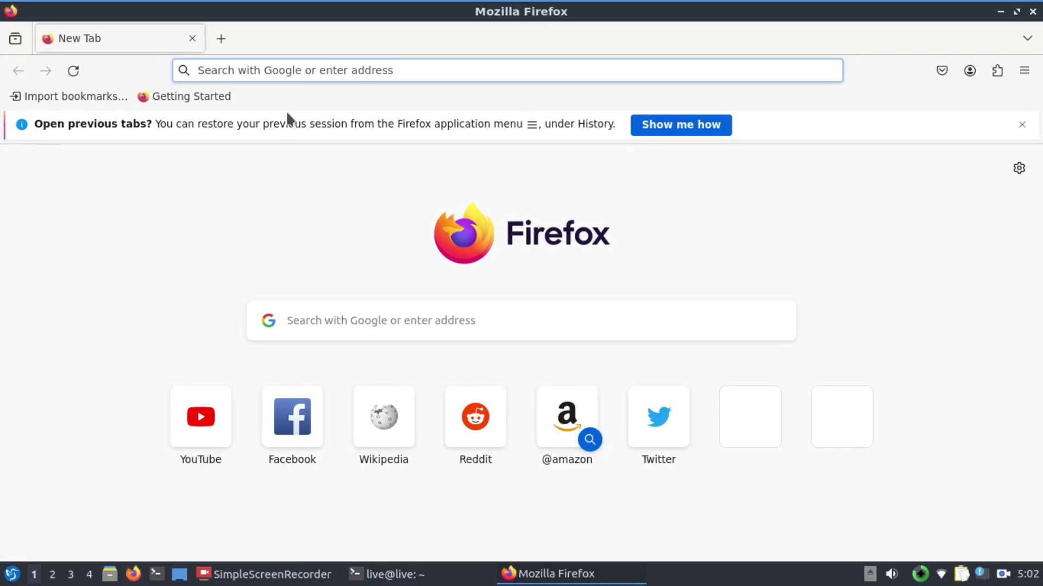
text(dr)
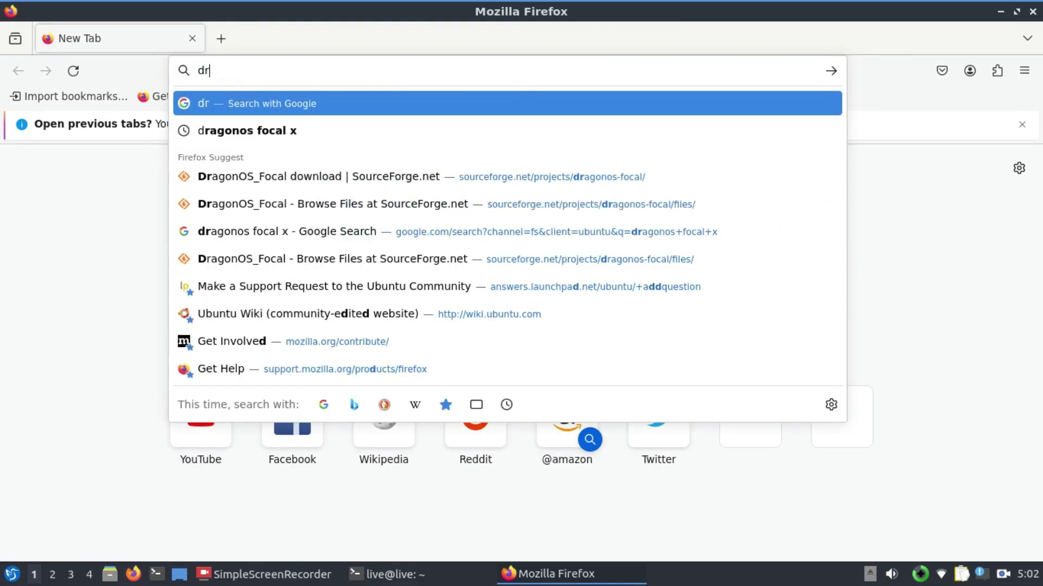
text(ag)
- Search the web for 'dragonos focal x' and open the SourceForge 'DragonOS_Focal download' result
key(Down)
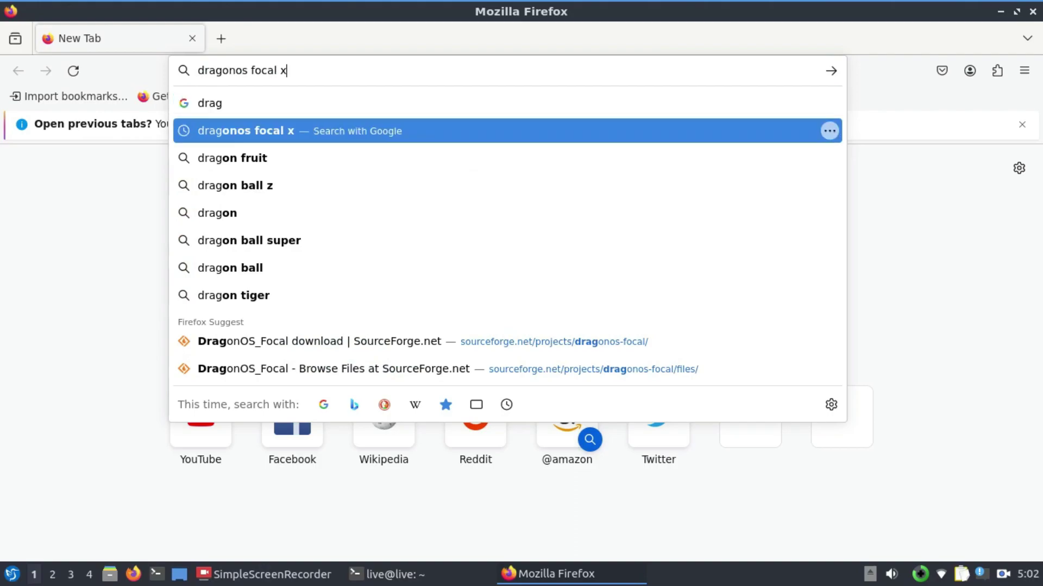
key(Return)
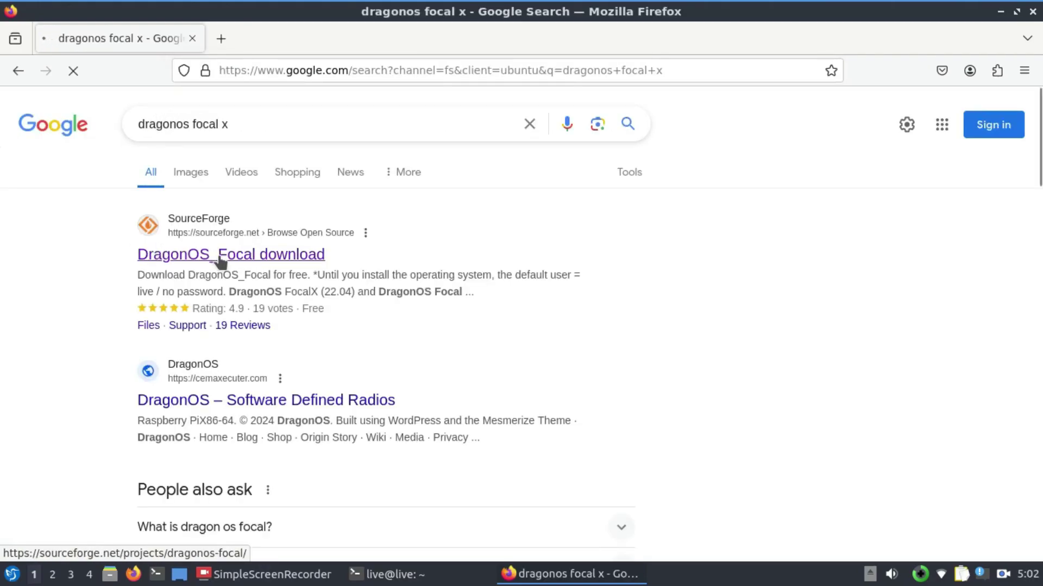
click(221, 259)
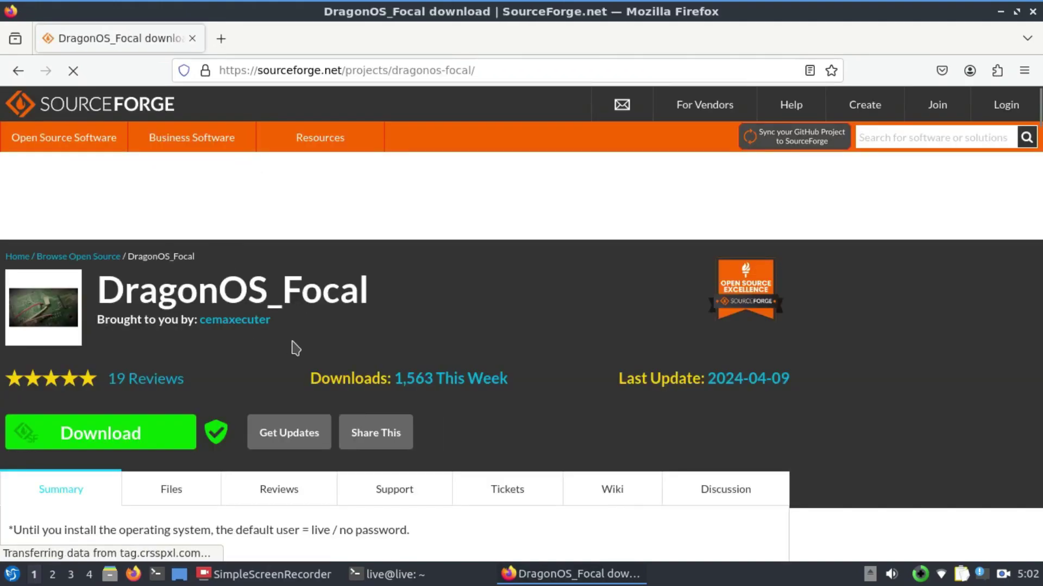
scroll(293, 344, down, 2)
scroll(293, 351, down, 1)
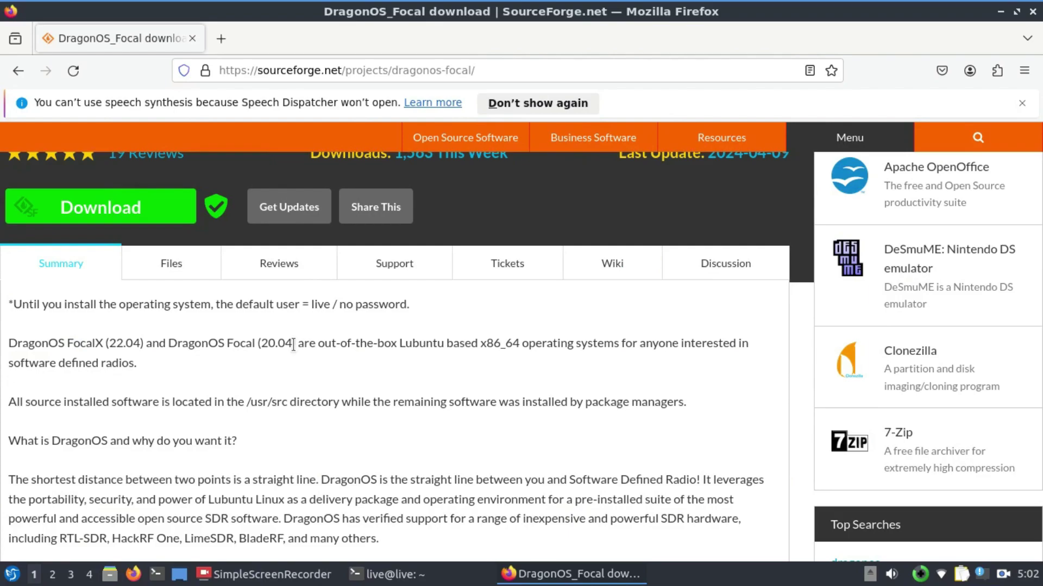
scroll(294, 344, up, 2)
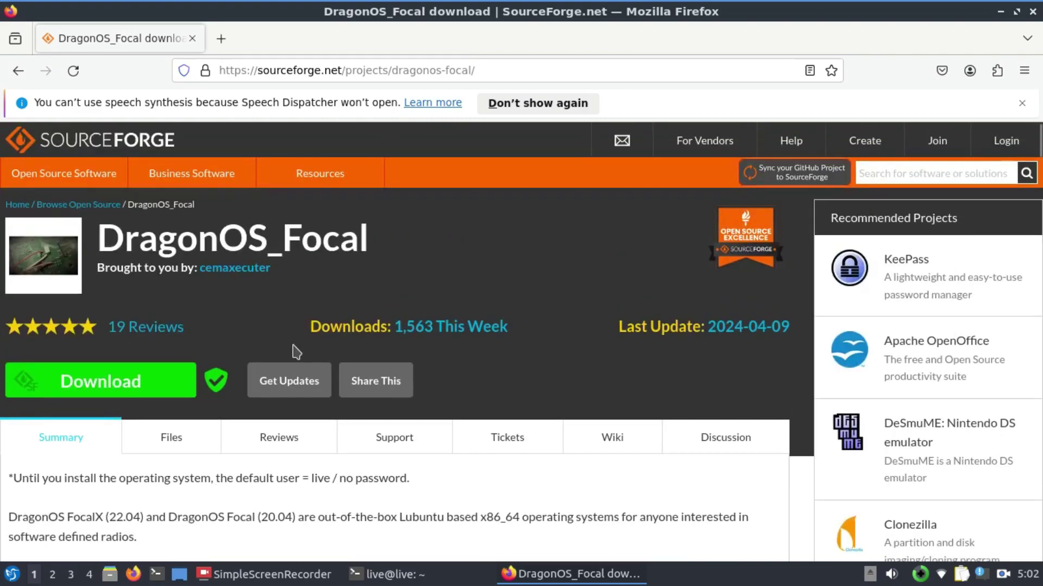
scroll(294, 343, down, 5)
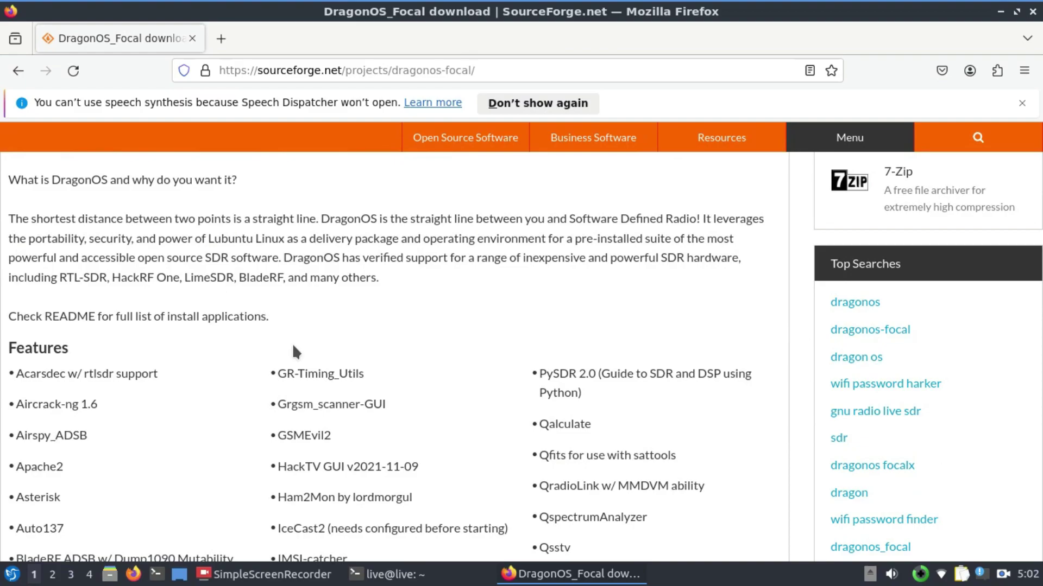
scroll(292, 351, down, 5)
scroll(293, 352, up, 4)
scroll(292, 351, up, 3)
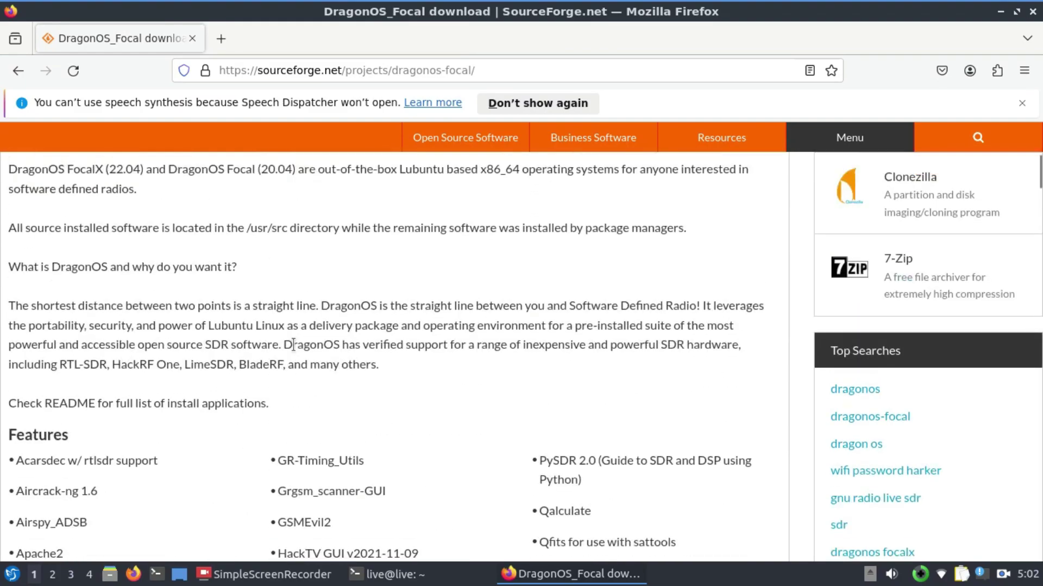
scroll(293, 344, up, 1)
scroll(292, 344, up, 3)
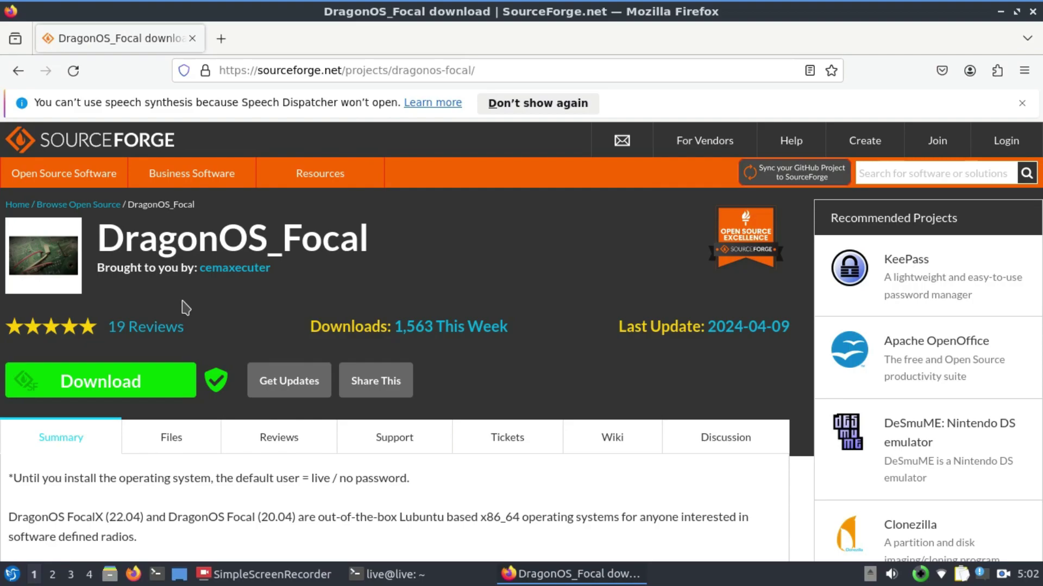
scroll(183, 307, down, 2)
scroll(183, 301, down, 3)
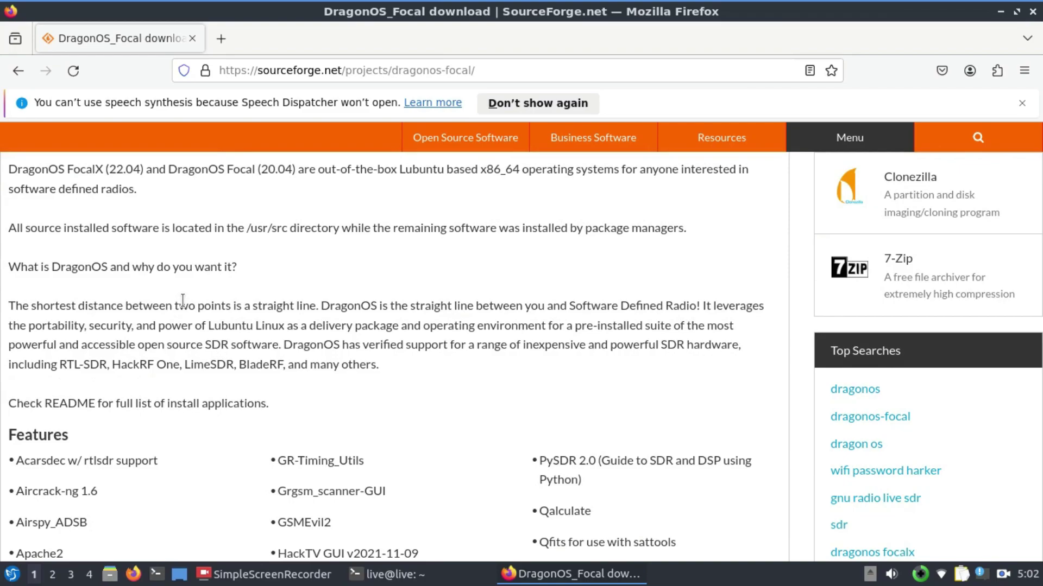
scroll(182, 300, up, 3)
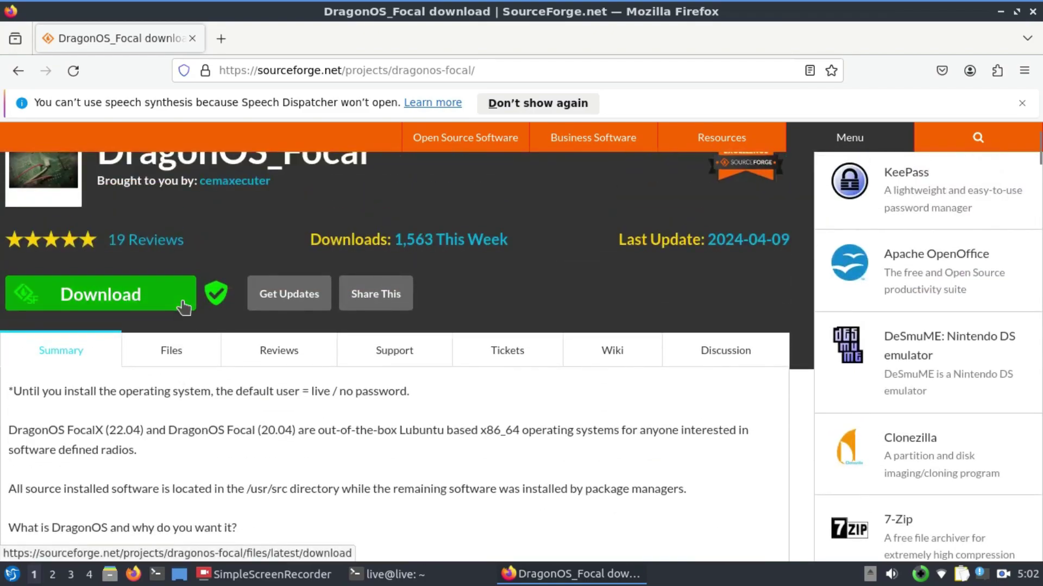
- Show the DragonOS_Focal Files list of ISO downloads, then bring up a second terminal window
click(171, 351)
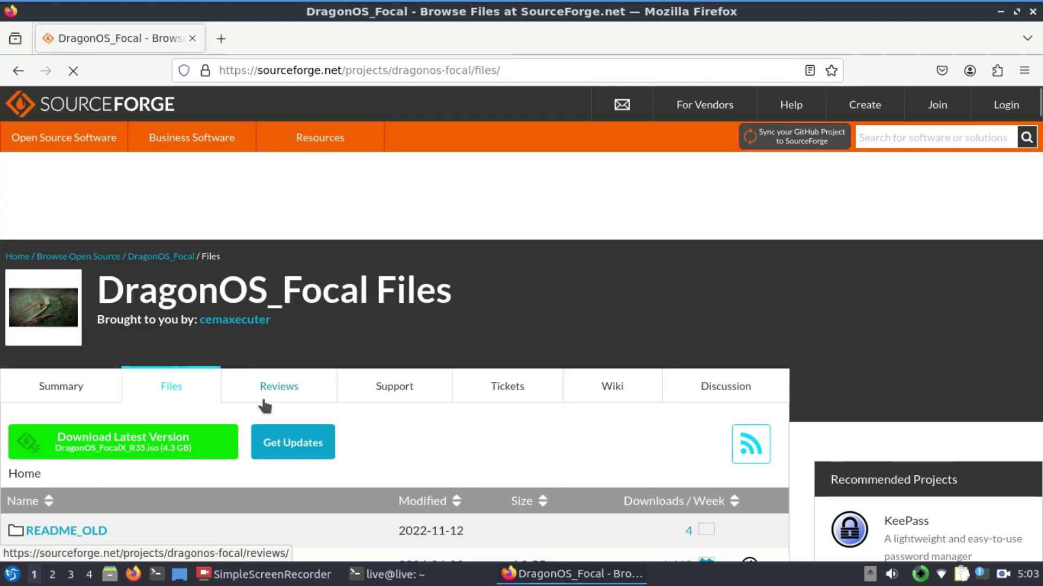
scroll(263, 405, down, 2)
scroll(264, 400, down, 2)
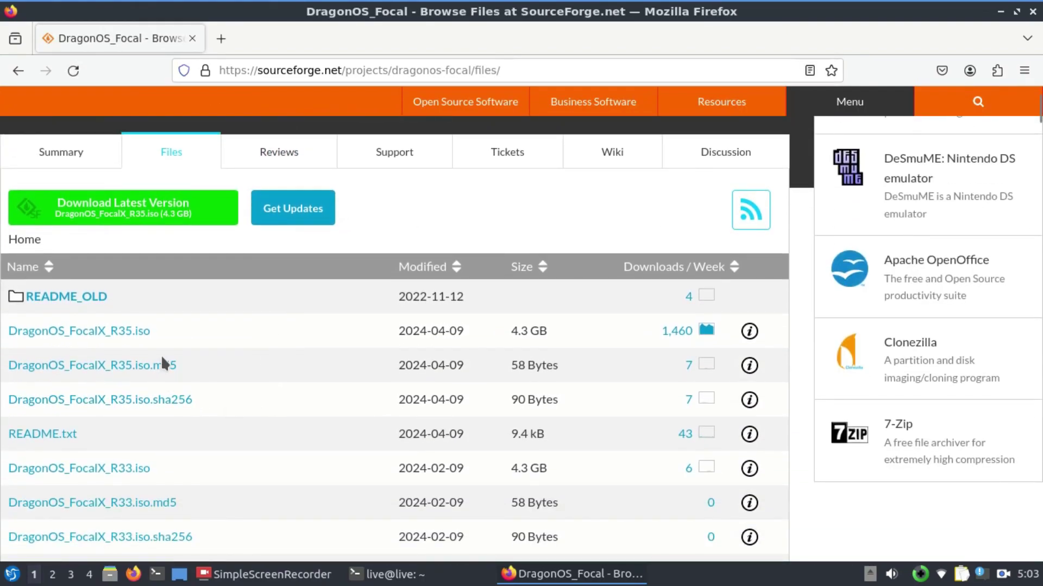
scroll(209, 425, down, 5)
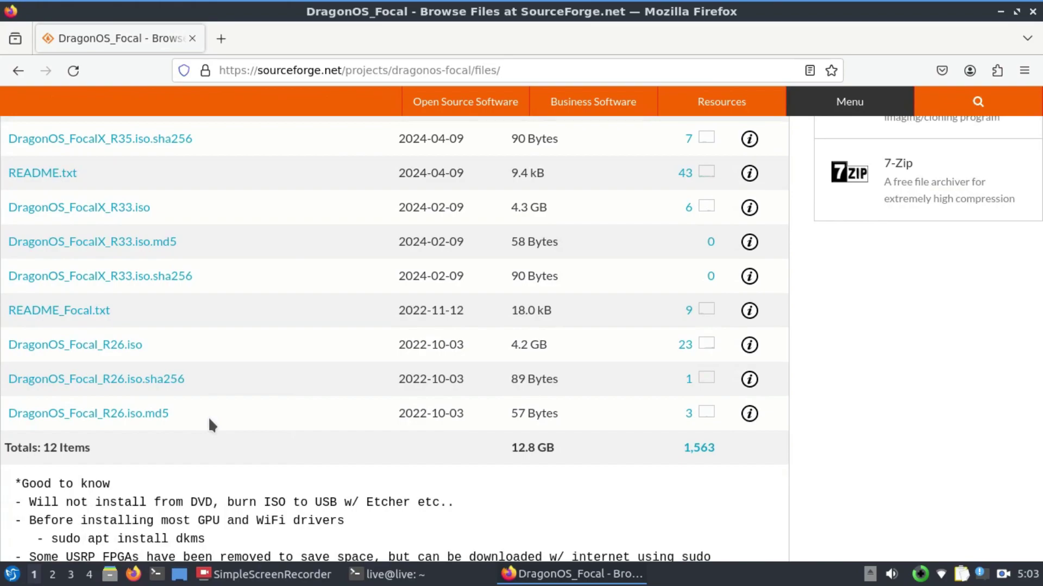
scroll(208, 417, down, 2)
scroll(208, 416, up, 10)
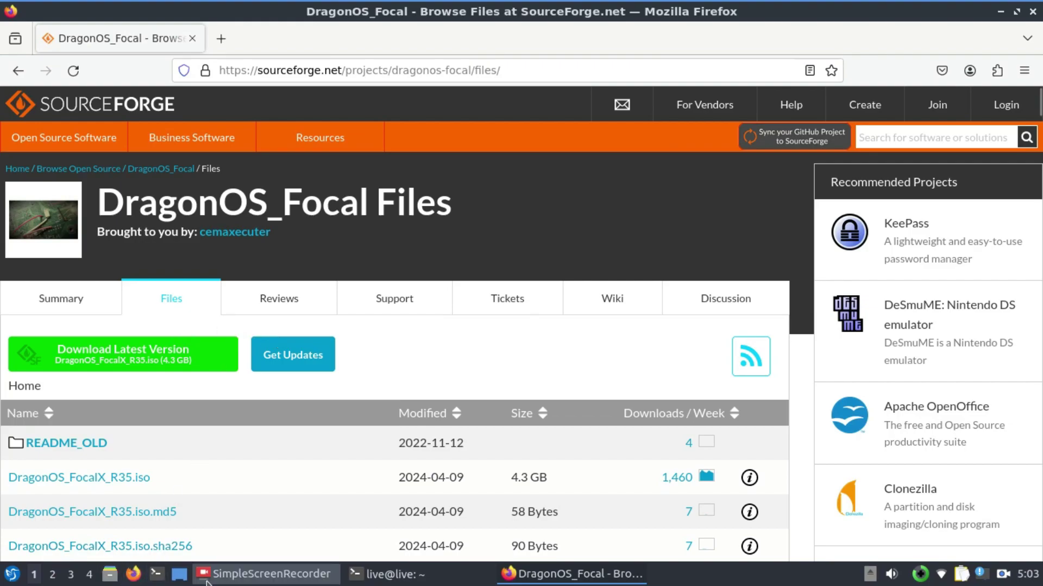
click(156, 574)
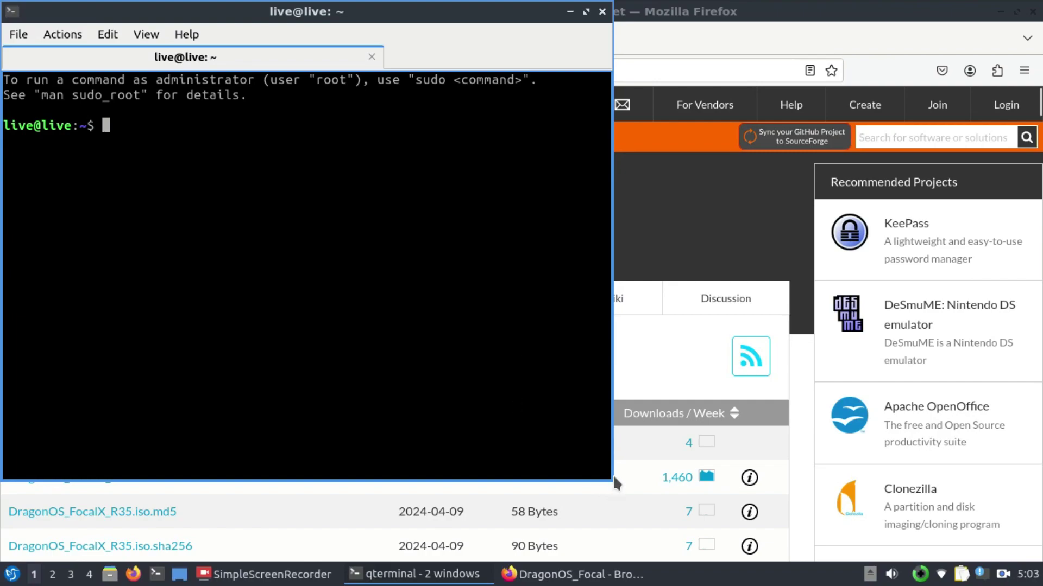
- Enlarge the terminal and run cd /usr/src and ls to list SDR tools, then return to Firefox
drag(606, 471, 956, 489)
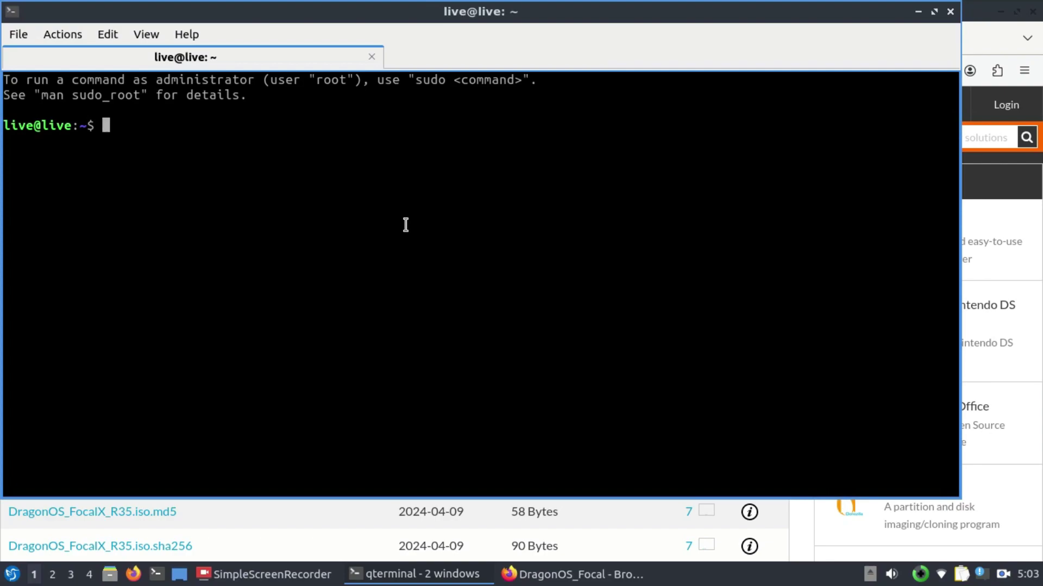
text(cd )
text(/)
text(usr)
text(/src)
key(Return)
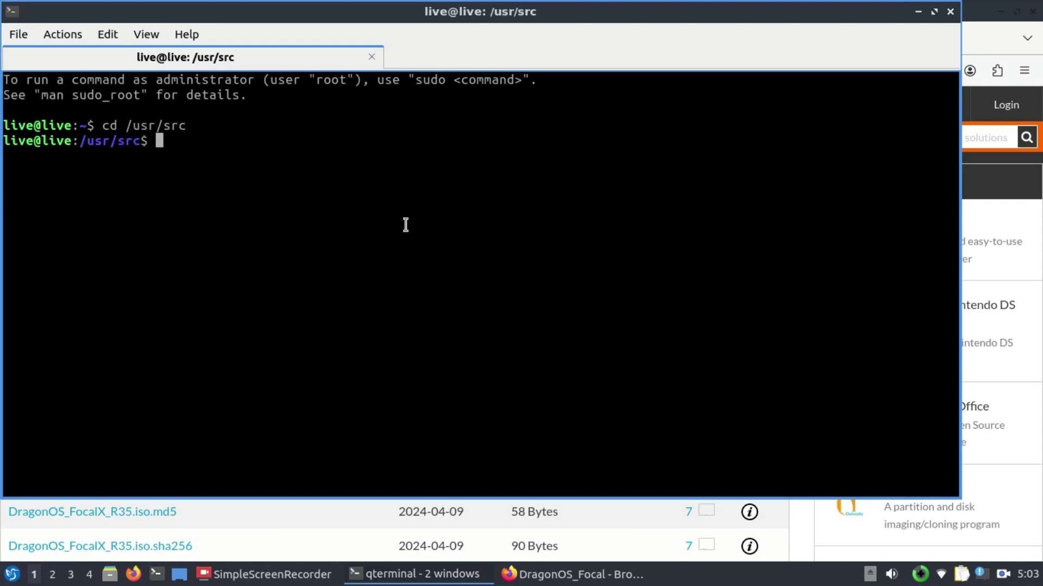
text(ls)
key(Return)
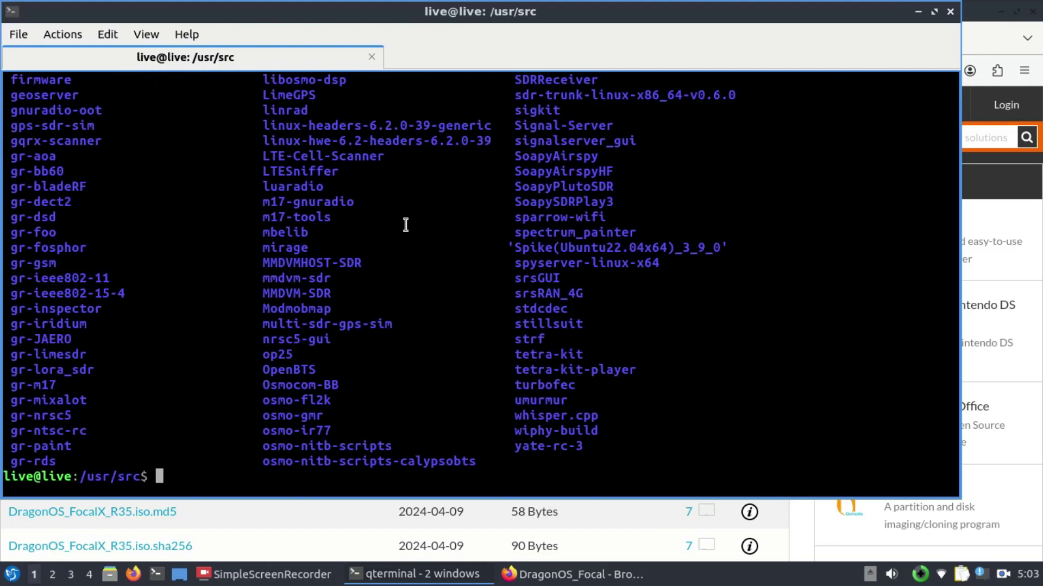
scroll(405, 224, up, 1)
scroll(405, 224, up, 2)
scroll(405, 224, up, 1)
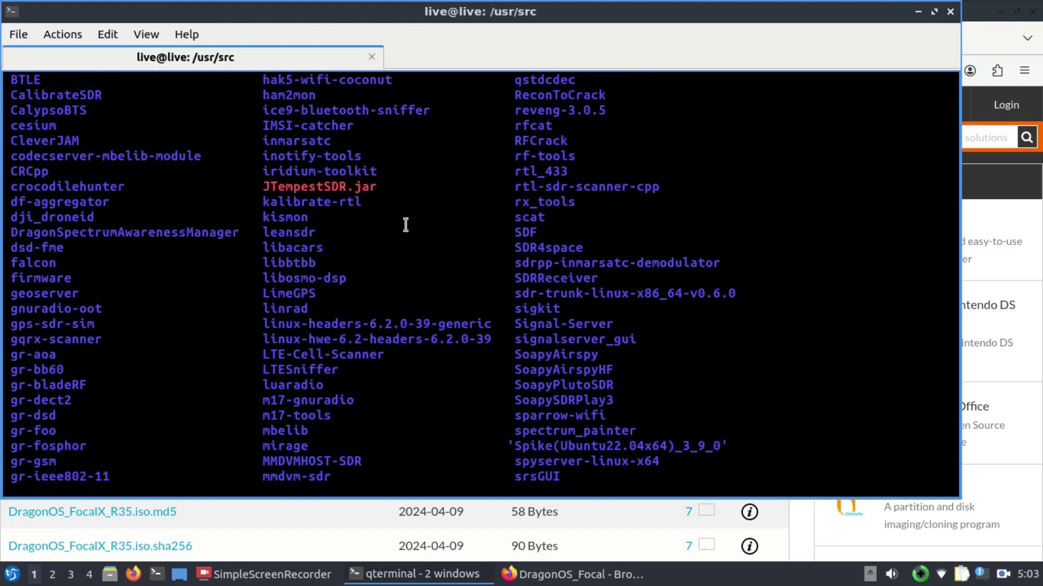
scroll(405, 224, up, 1)
scroll(405, 224, up, 1)
scroll(405, 225, up, 1)
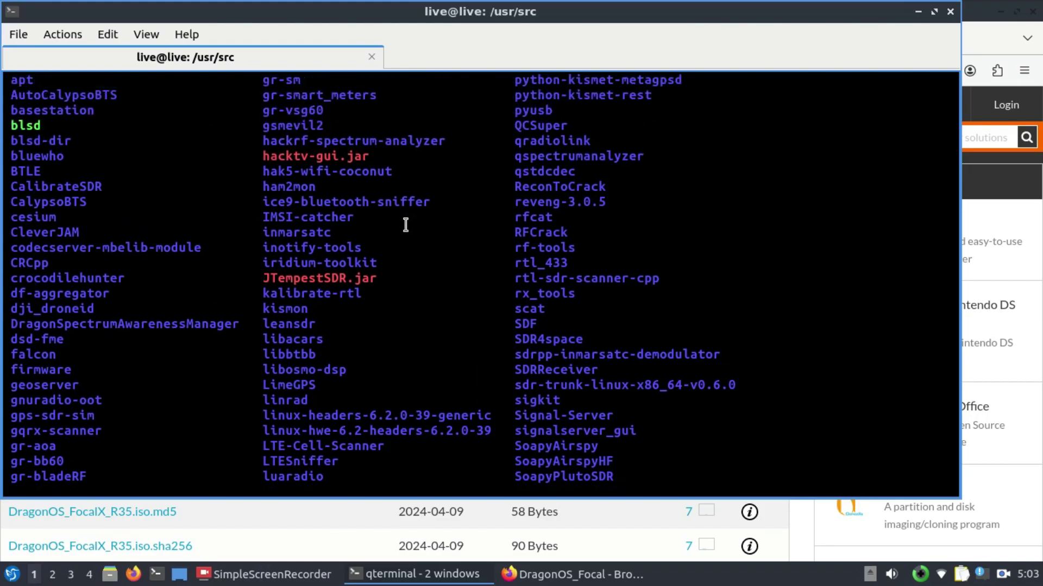
scroll(405, 225, up, 1)
scroll(405, 224, up, 1)
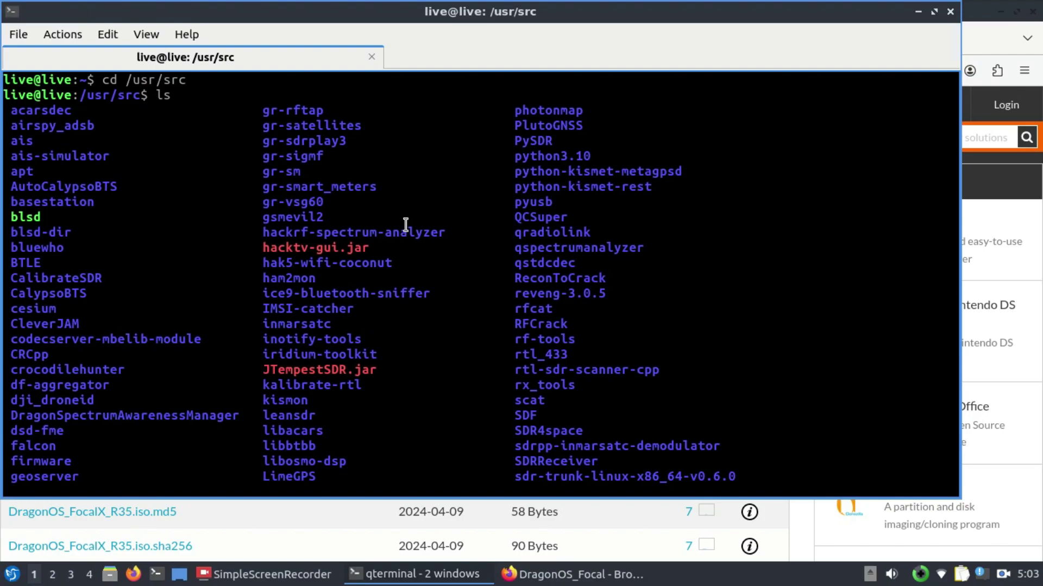
scroll(405, 224, down, 1)
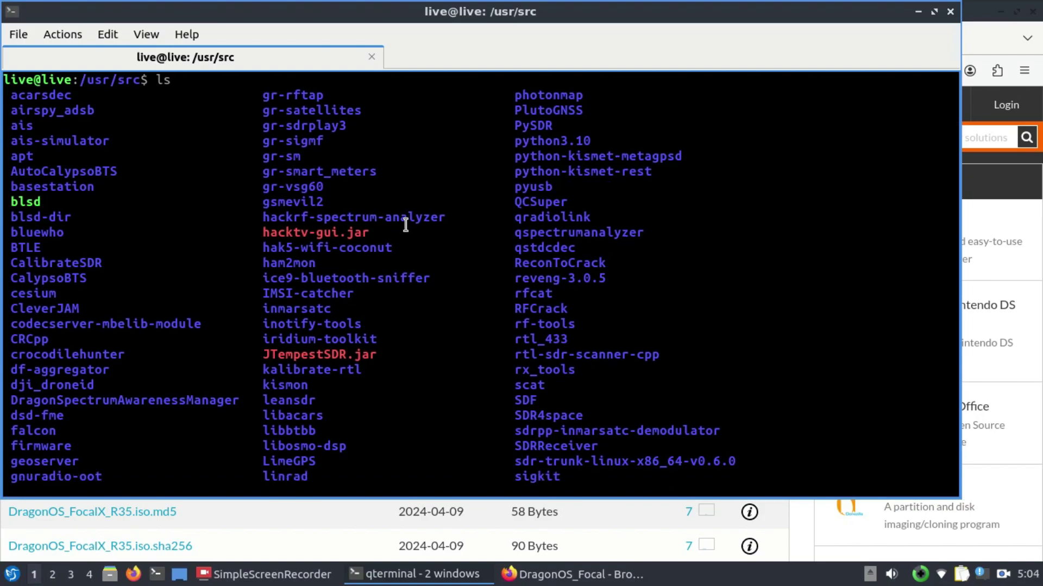
scroll(404, 224, down, 2)
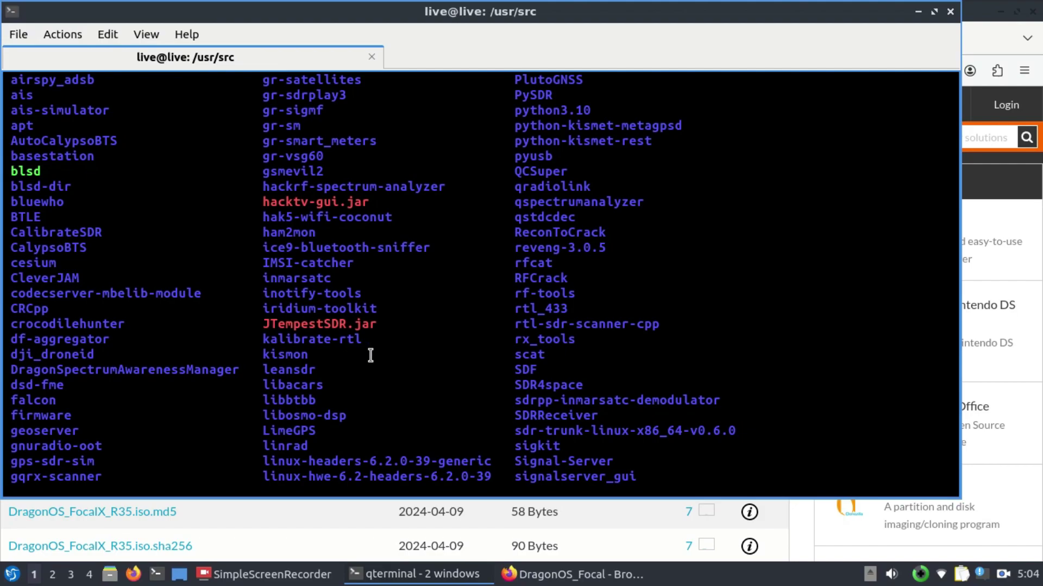
key(alt+Tab)
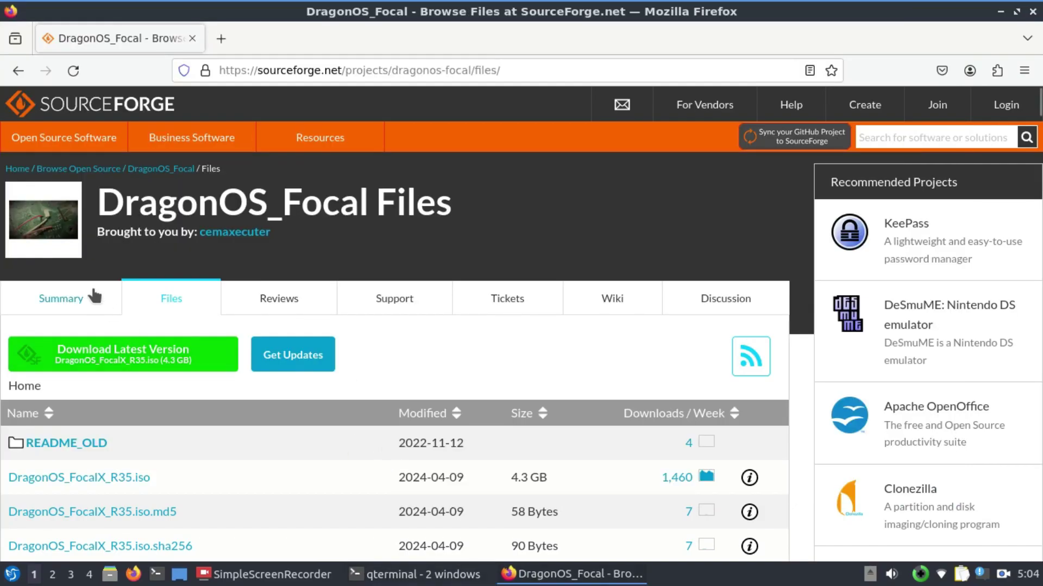
- Compare the DragonOS_Focal Summary page's Features list with the /usr/src terminal listing
click(73, 298)
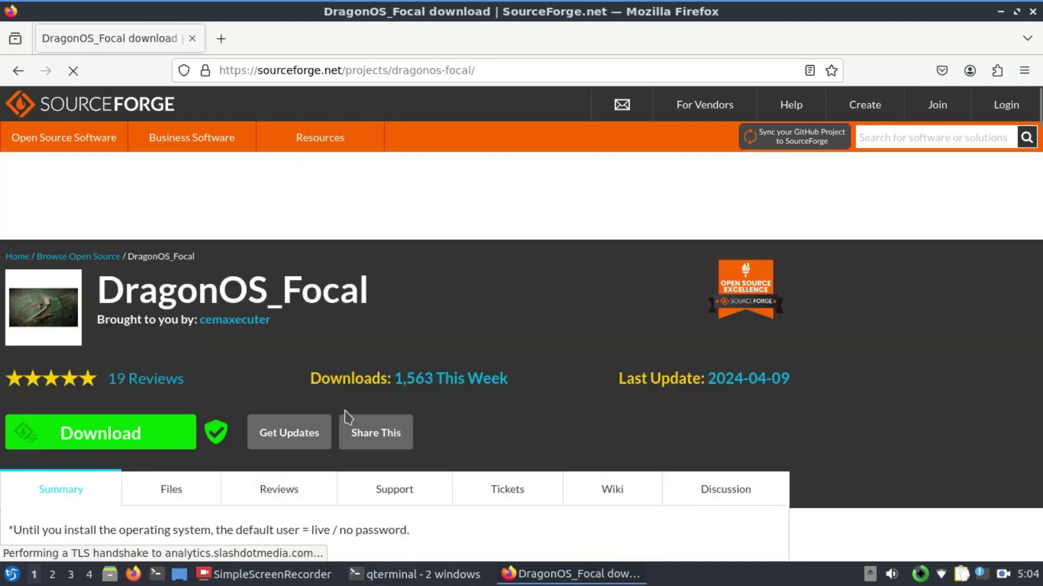
scroll(346, 417, down, 5)
scroll(346, 418, down, 5)
scroll(346, 417, down, 5)
scroll(345, 417, down, 2)
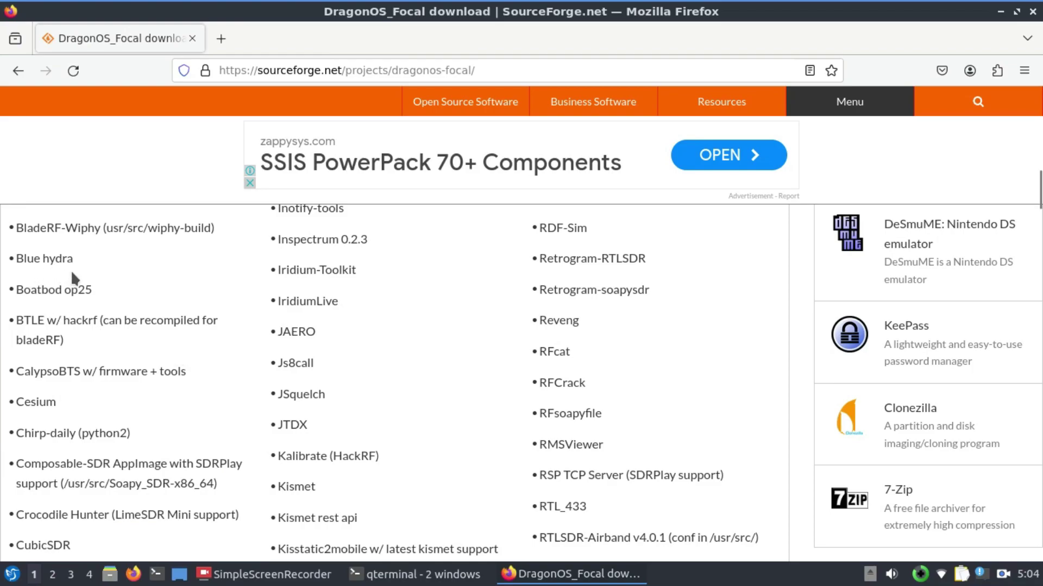
key(alt+Tab)
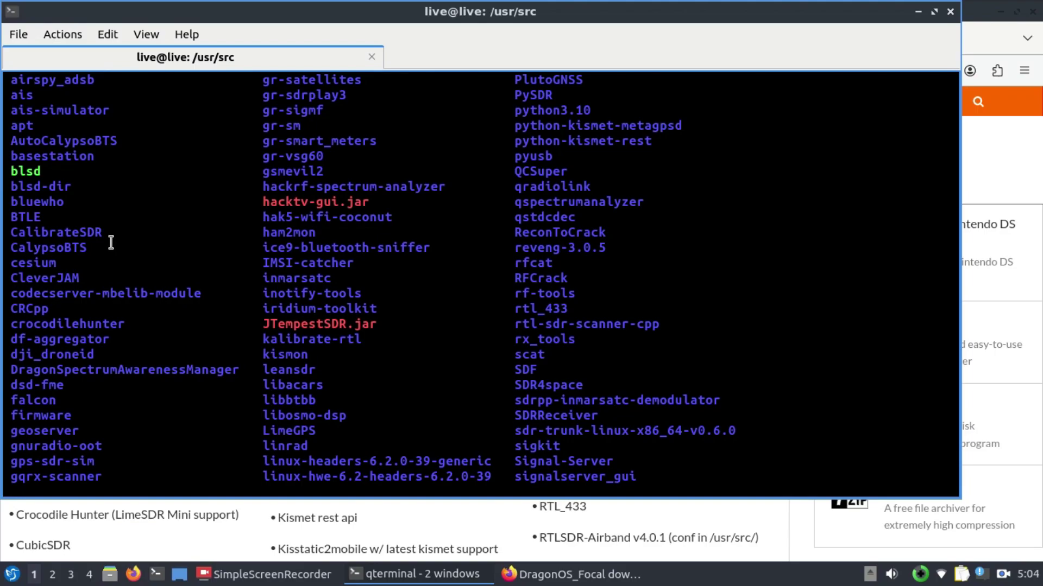
key(alt+Tab)
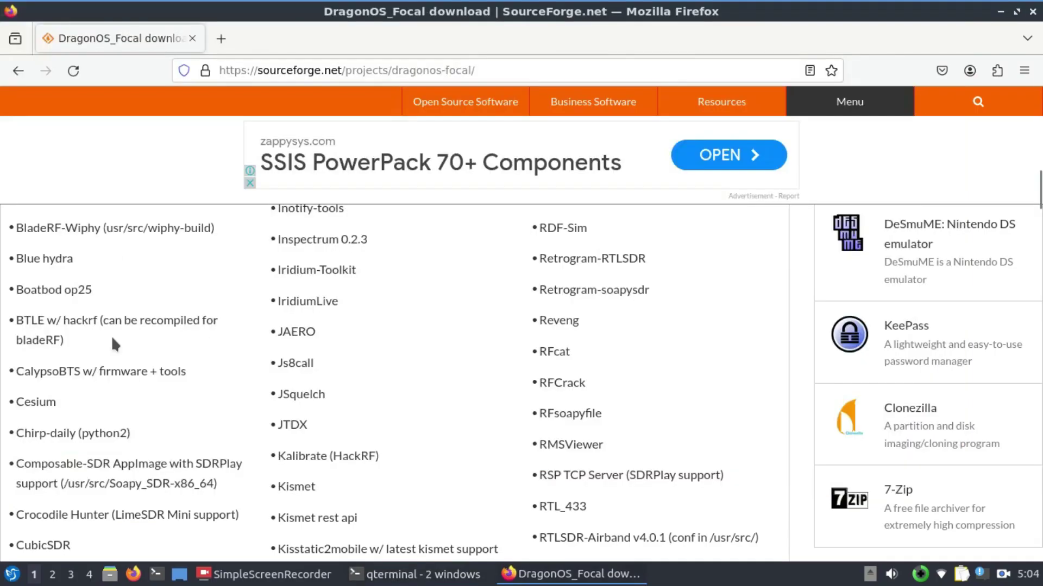
scroll(196, 371, up, 3)
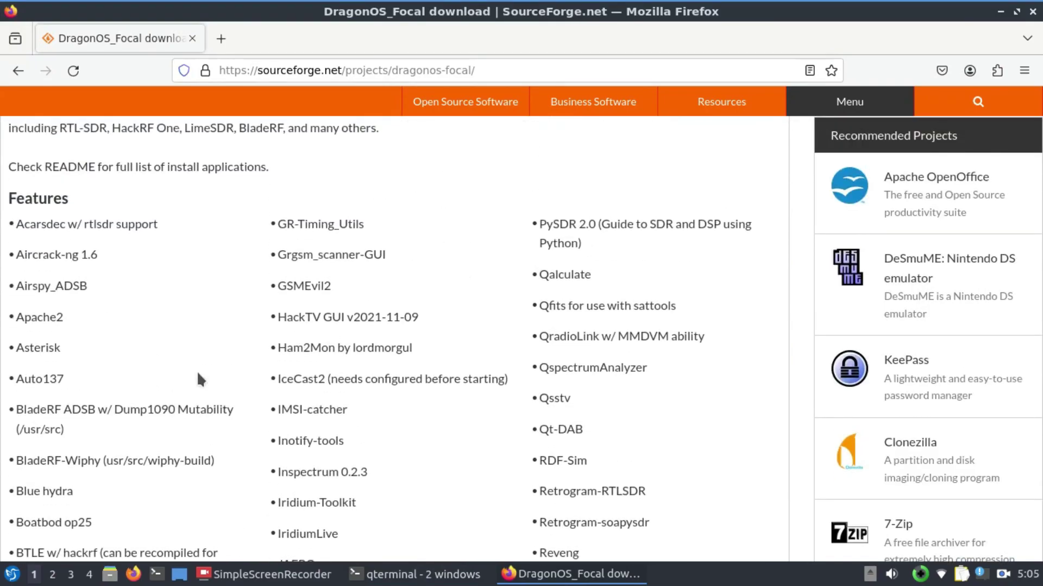
scroll(197, 371, down, 2)
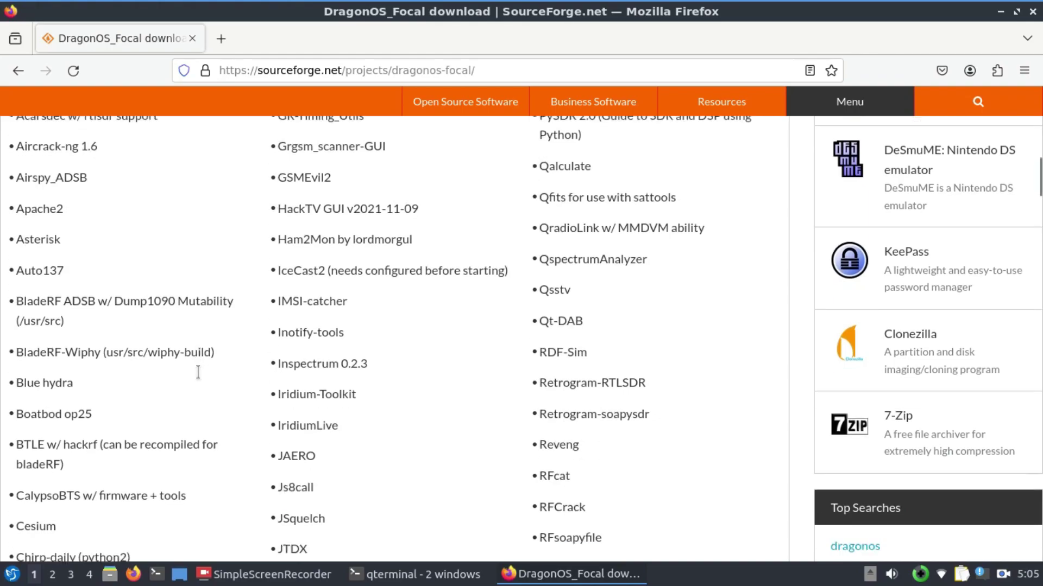
scroll(196, 371, down, 5)
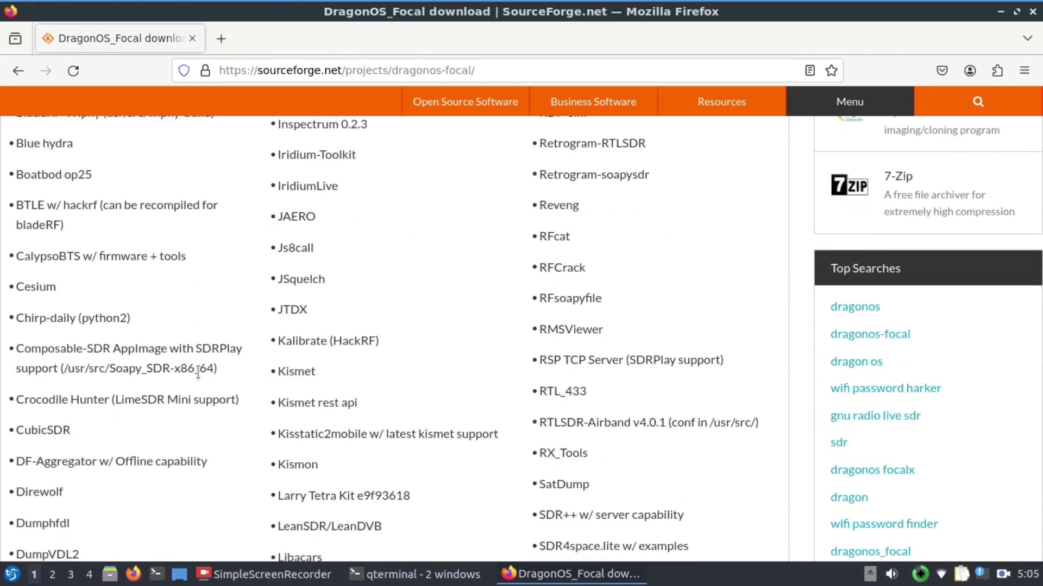
scroll(453, 417, down, 2)
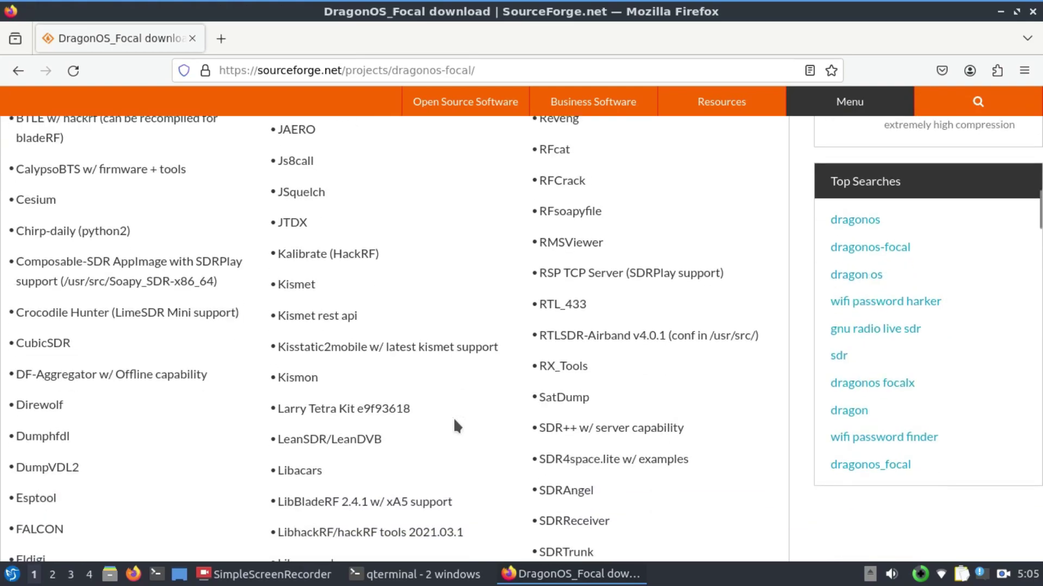
scroll(454, 421, down, 2)
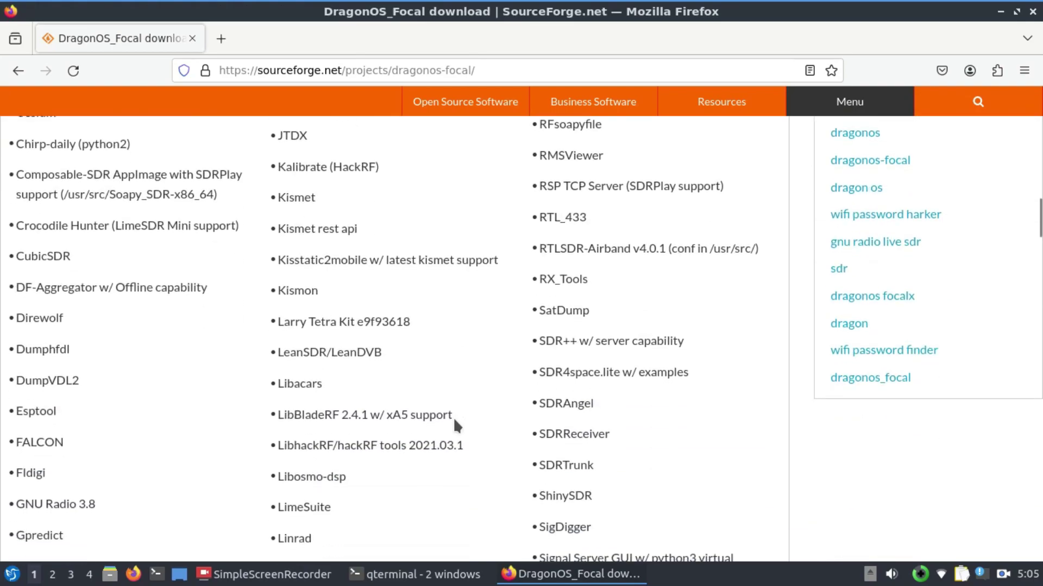
scroll(453, 418, down, 2)
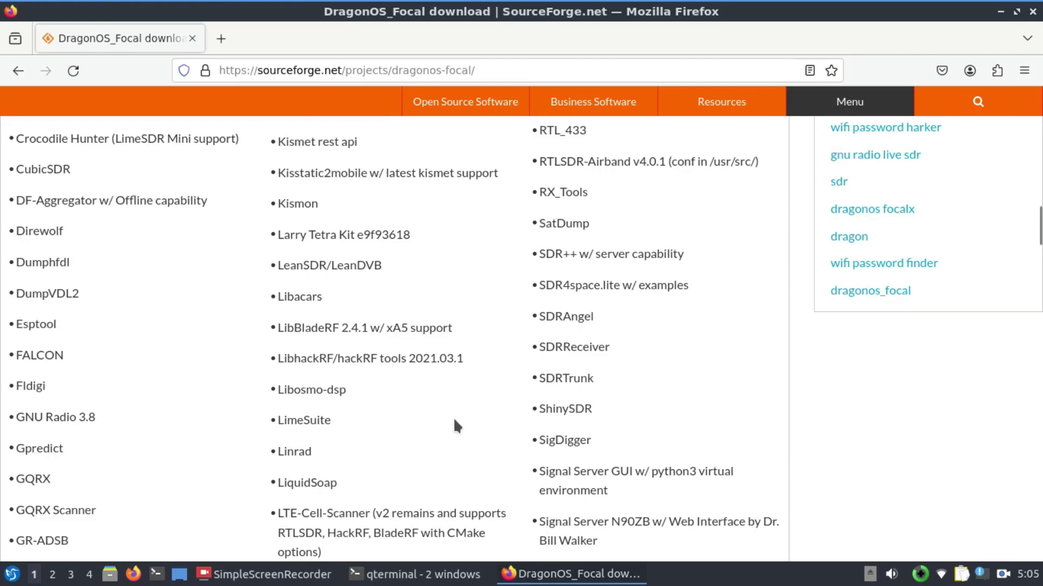
key(alt+Tab)
scroll(453, 352, down, 1)
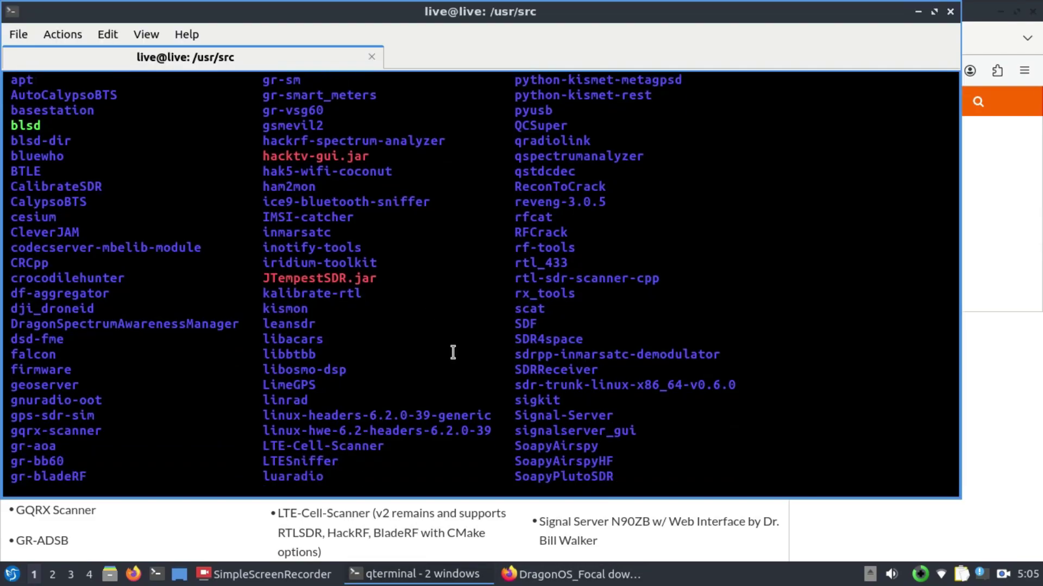
scroll(454, 353, down, 1)
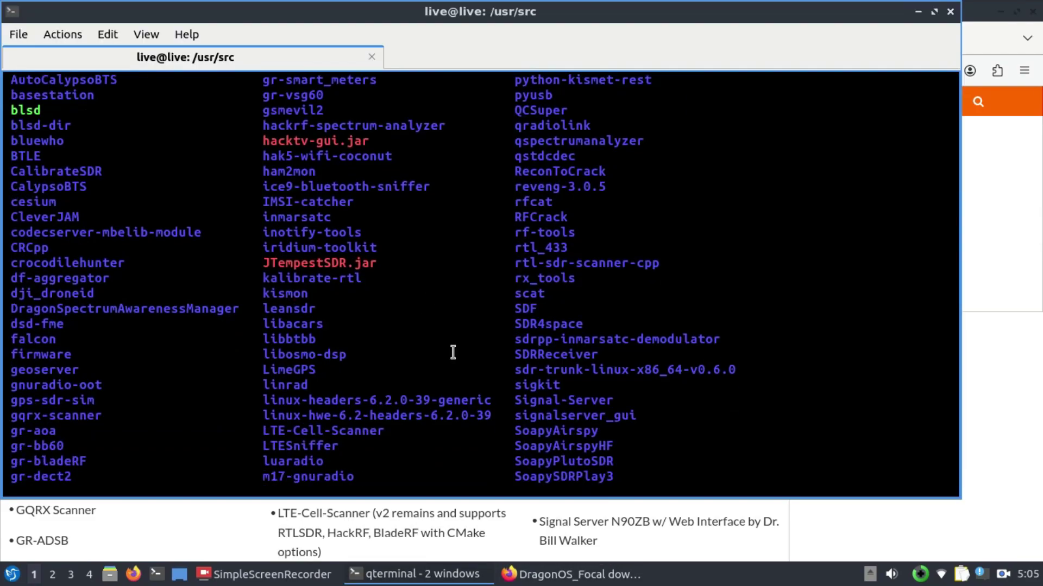